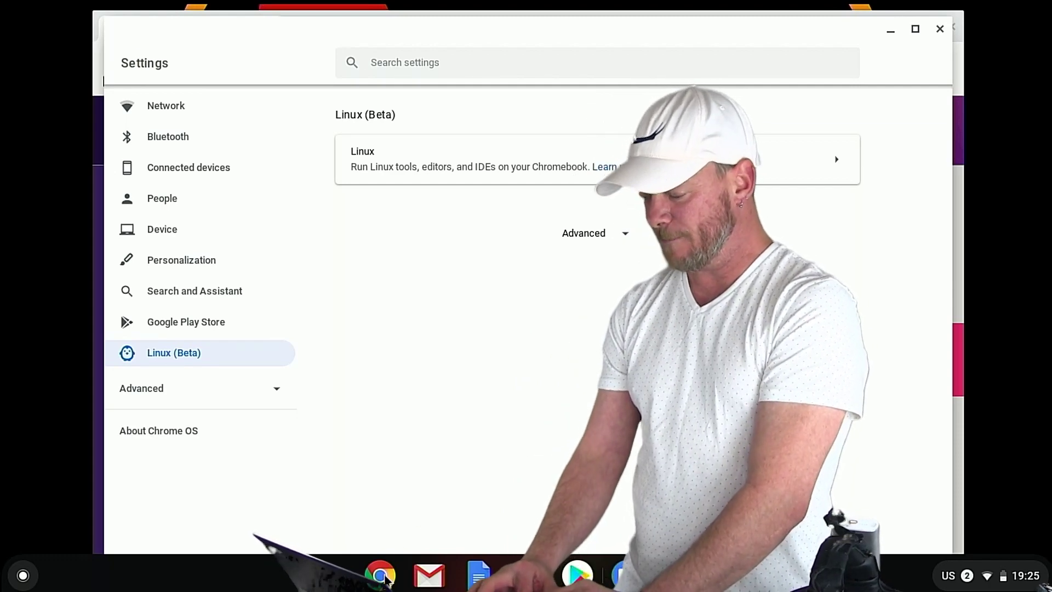
- Switch to Chrome, where the sidequestvr.com download page lists the Linux SIDEQUEST-0.7.5.TAR.XZ package (47.5MB)
{"action": "left_click", "coordinate": [381, 575]}
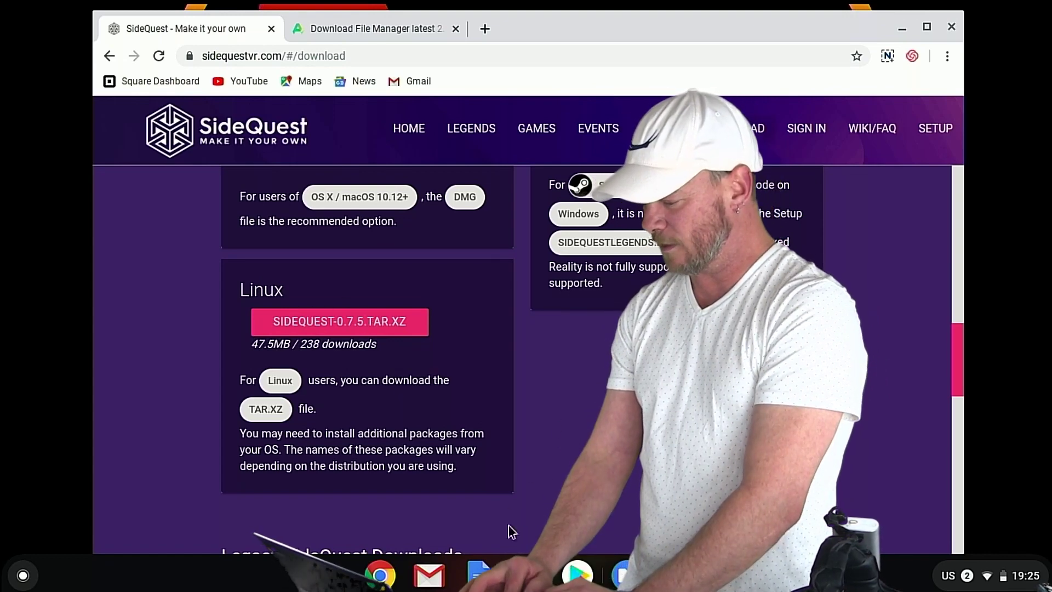
- Mount SideQuest-0.7.5.tar.xz from Downloads and copy its SideQuest-0.7.5 folder into Linux files
{"action": "left_click", "coordinate": [625, 576]}
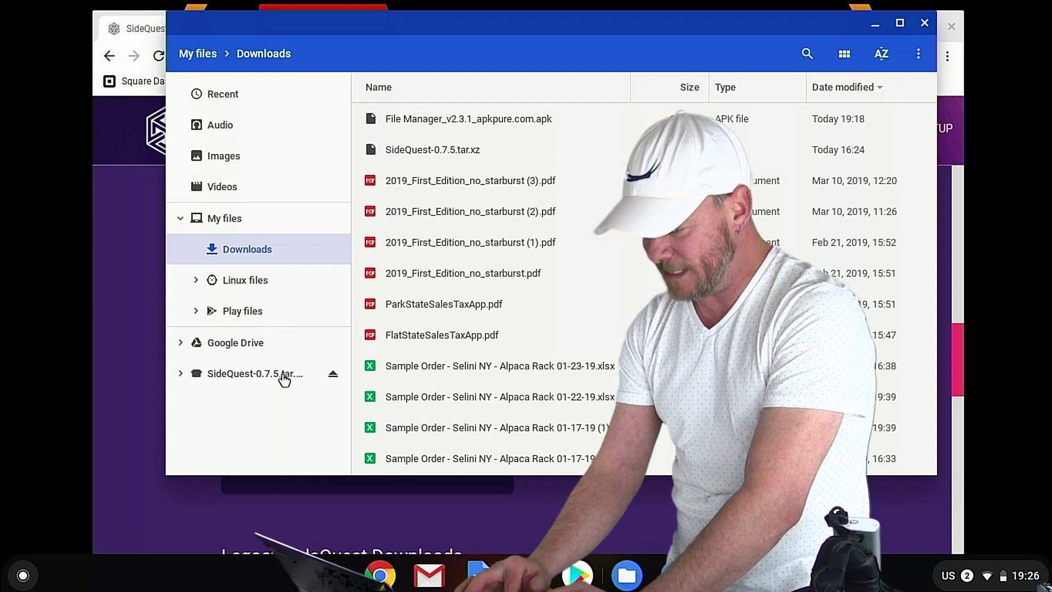
{"action": "left_click", "coordinate": [253, 375]}
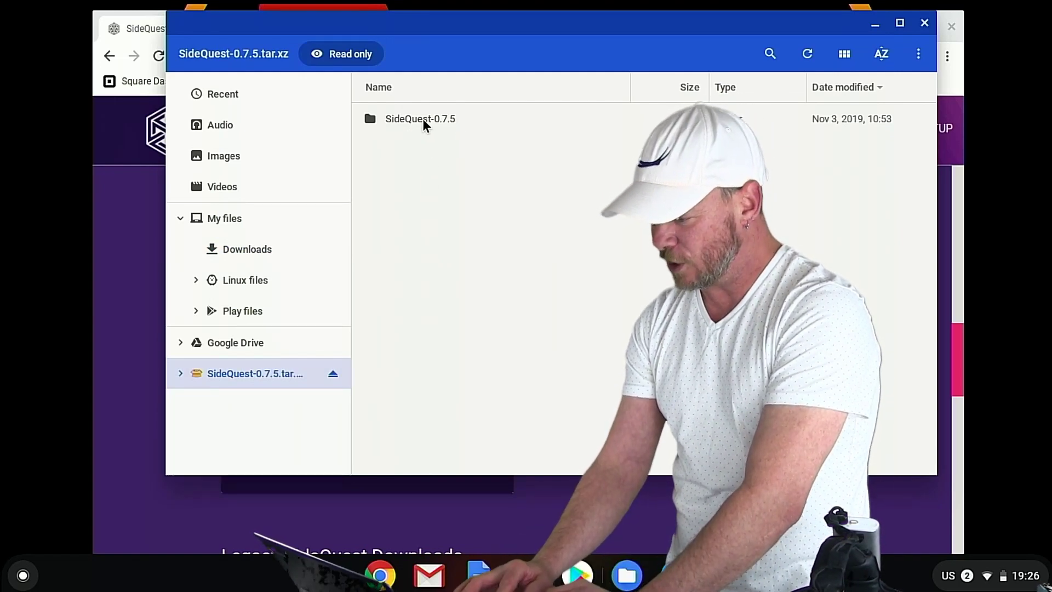
{"action": "mouse_move", "coordinate": [422, 119]}
{"action": "left_mouse_down"}
{"action": "mouse_move", "coordinate": [256, 278]}
{"action": "mouse_move", "coordinate": [476, 98]}
{"action": "mouse_move", "coordinate": [435, 131]}
{"action": "left_mouse_up"}
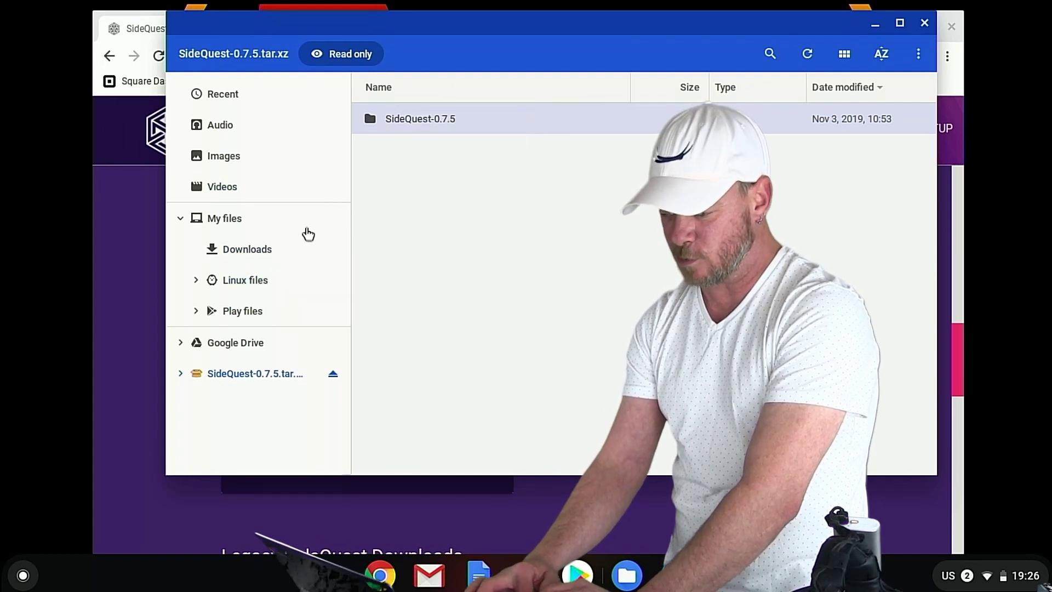
- Open Linux files to confirm the SideQuest-0.7.5 folder, dated Nov 3, 2019, is there
{"action": "left_click", "coordinate": [245, 281]}
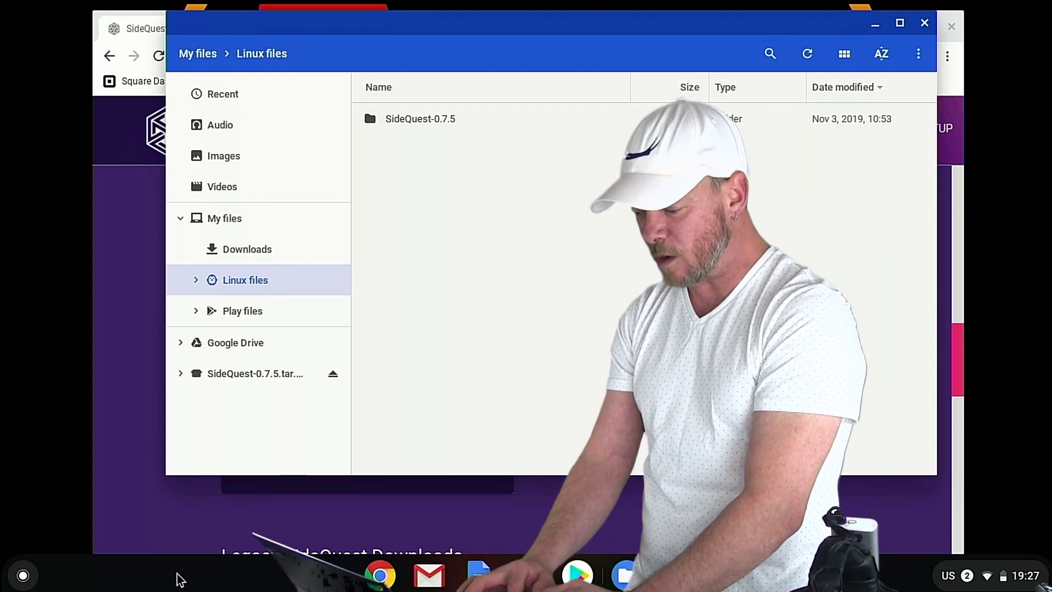
- Launch the Linux Terminal by searching 'ter' in the launcher
{"action": "left_click", "coordinate": [23, 575]}
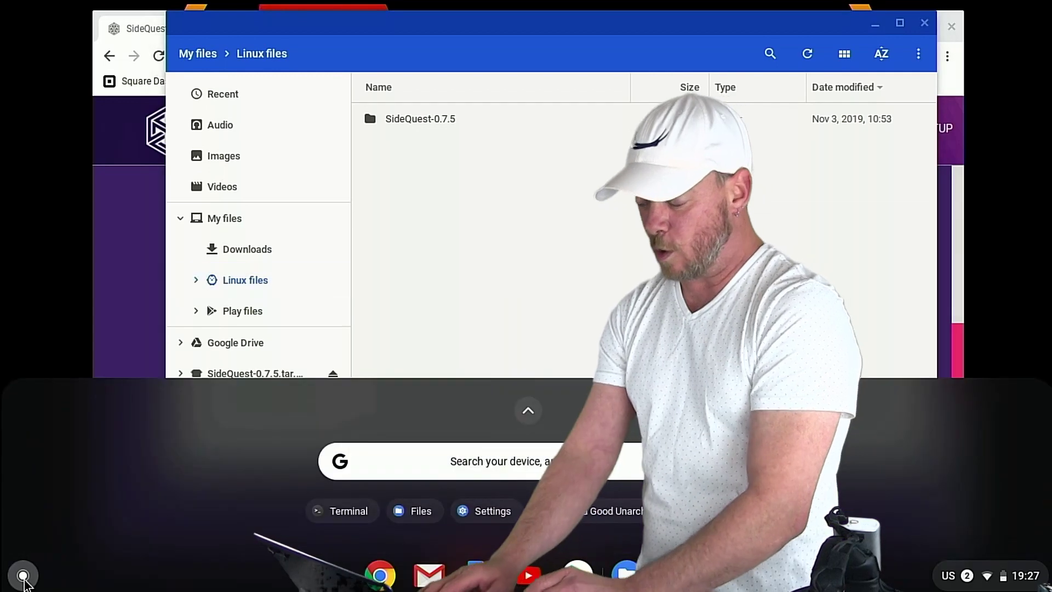
{"action": "type", "text": "terminal"}
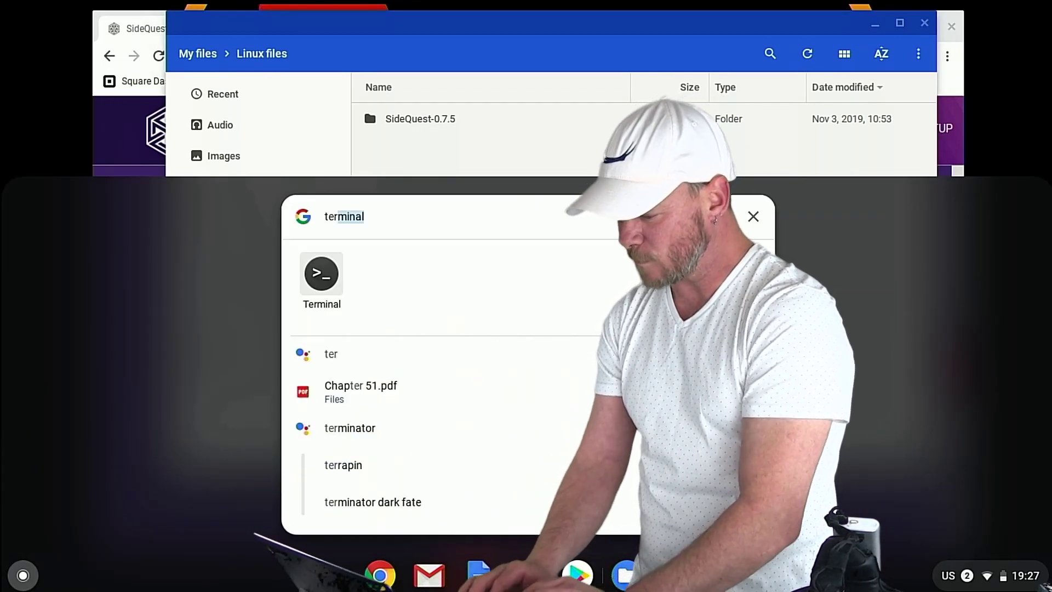
{"action": "left_click", "coordinate": [329, 280]}
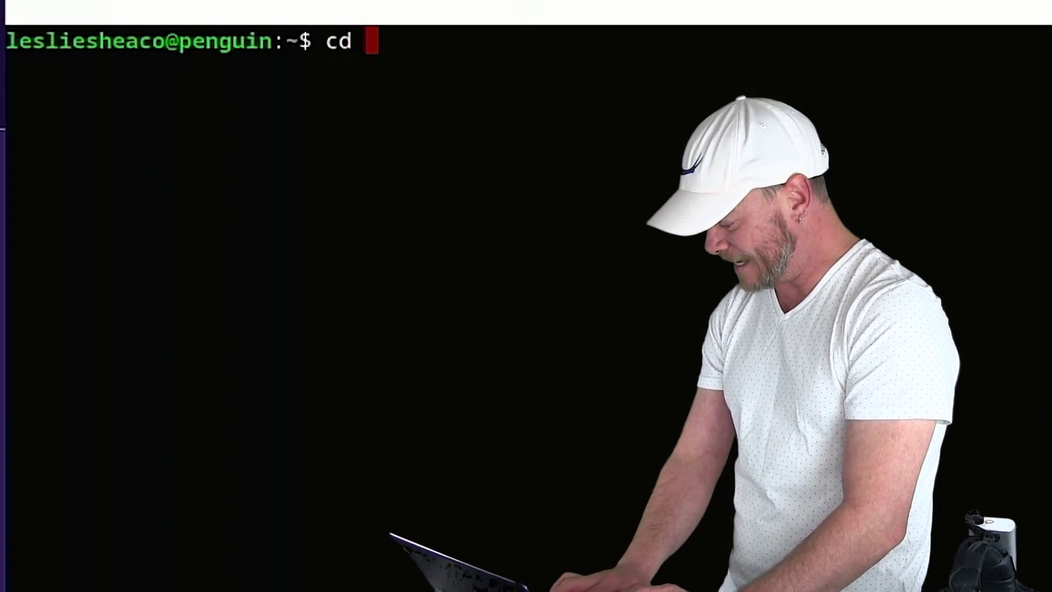
- Change into the SideQuest-0.7.5 directory with cd SideQuest-0.7.5
{"action": "type", "text": "Si"}
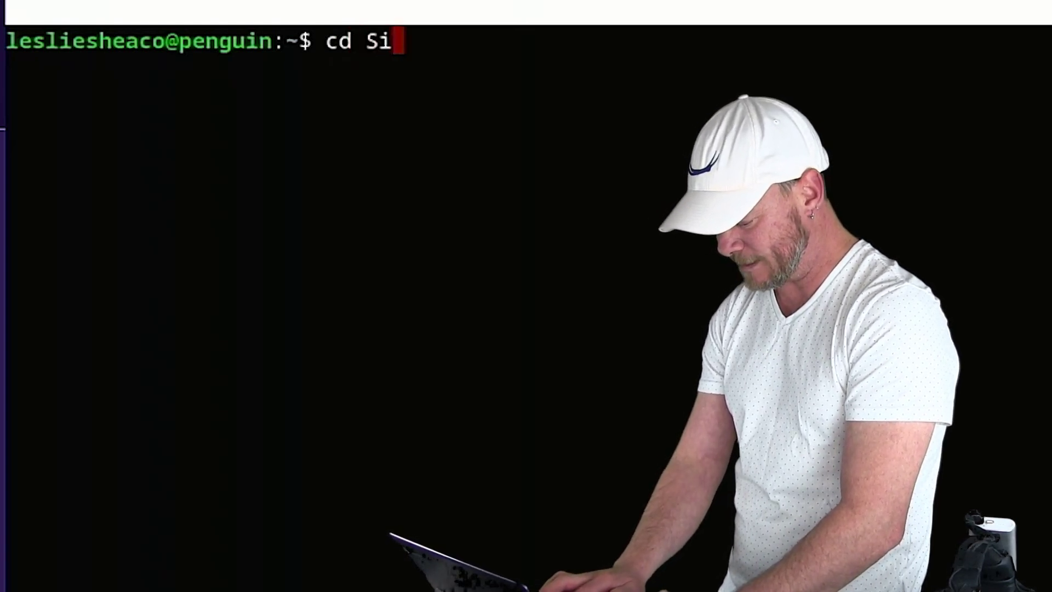
{"action": "type", "text": "deQu"}
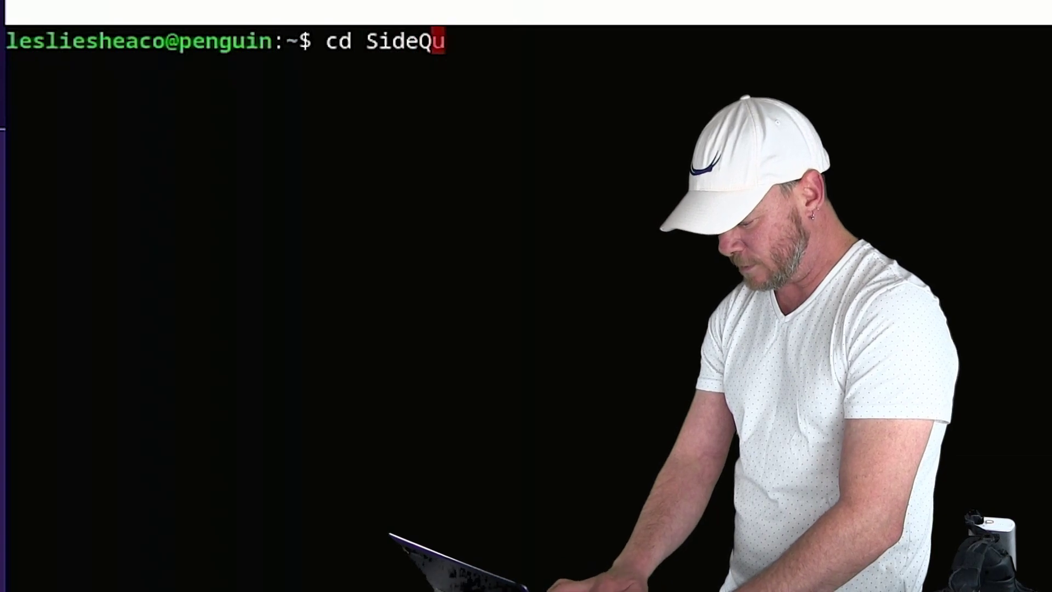
{"action": "type", "text": "est-"}
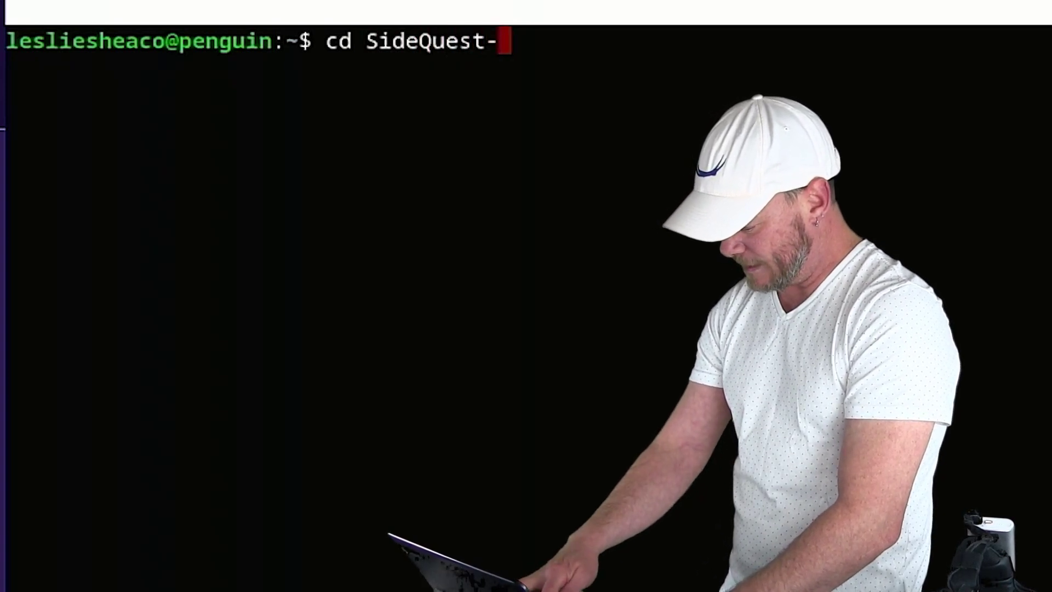
{"action": "type", "text": "0."}
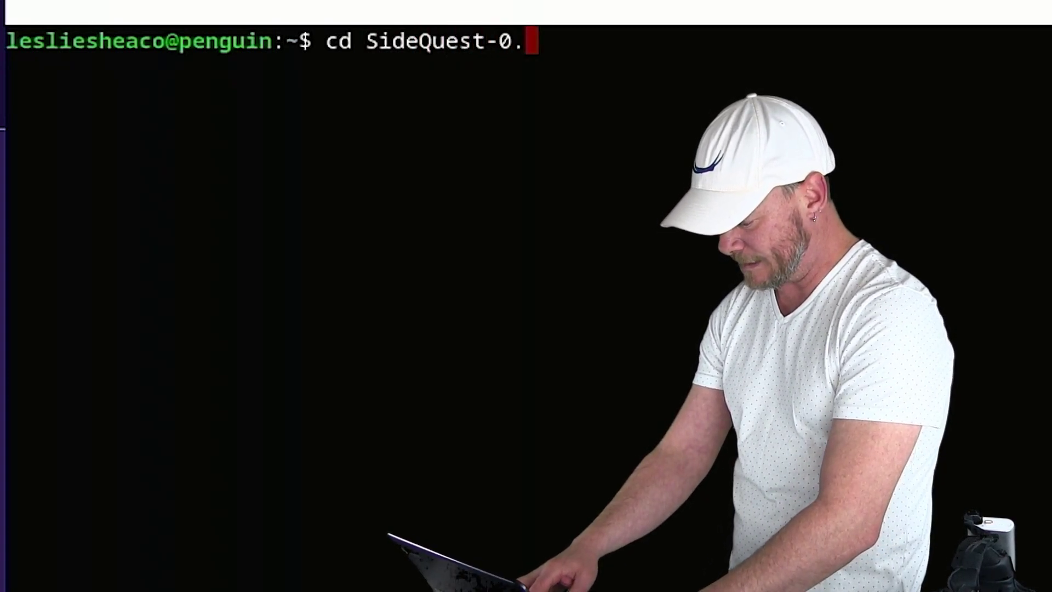
{"action": "type", "text": "7.5"}
{"action": "key", "text": "Return"}
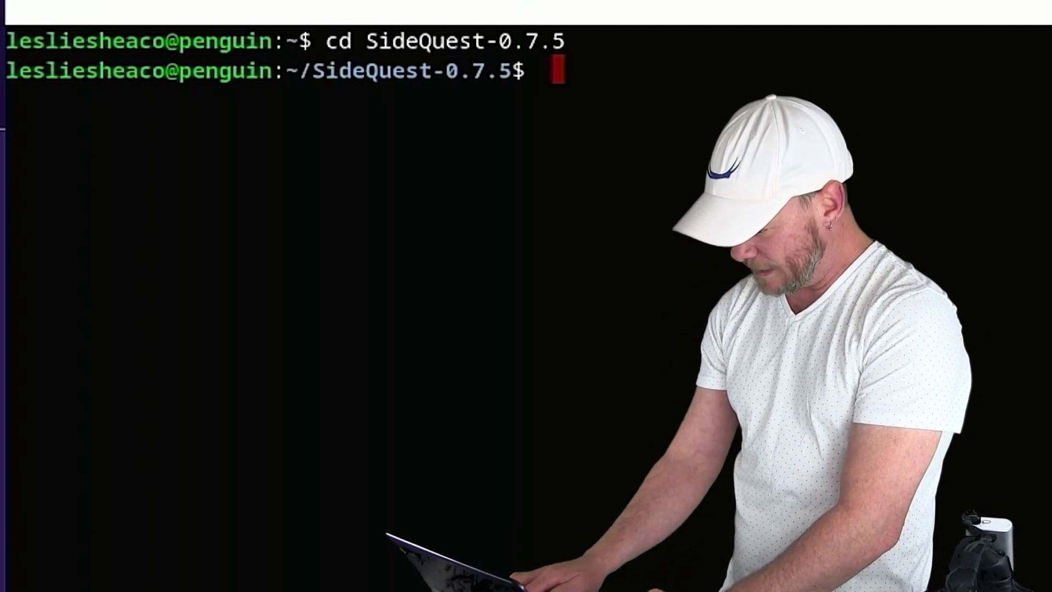
{"action": "key", "text": "BackSpace"}
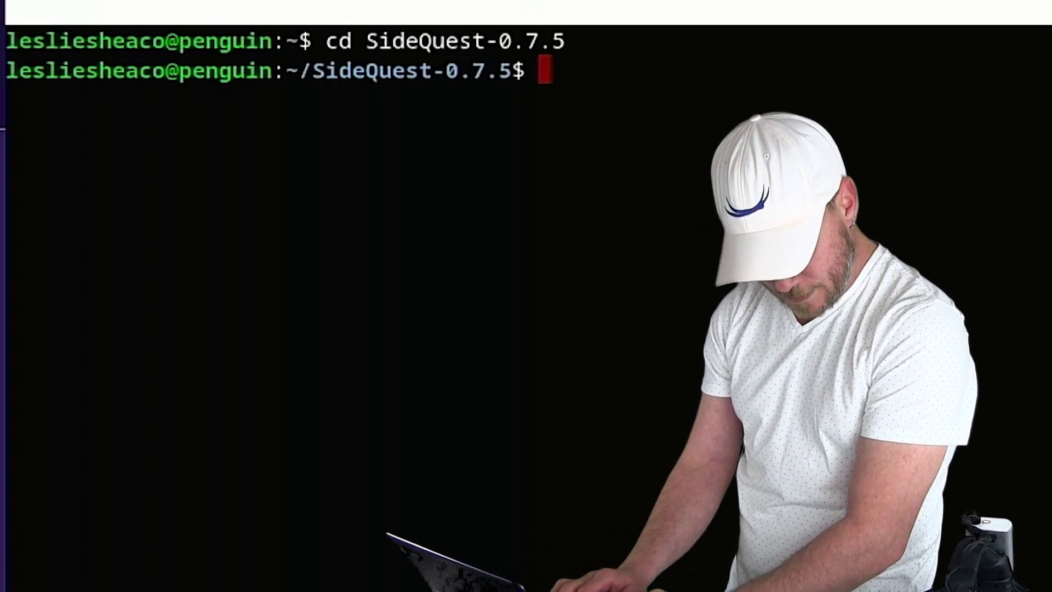
- Run chmod u+x sidequest to make the program executable, then begin a sudo apt command
{"action": "type", "text": "chmod"}
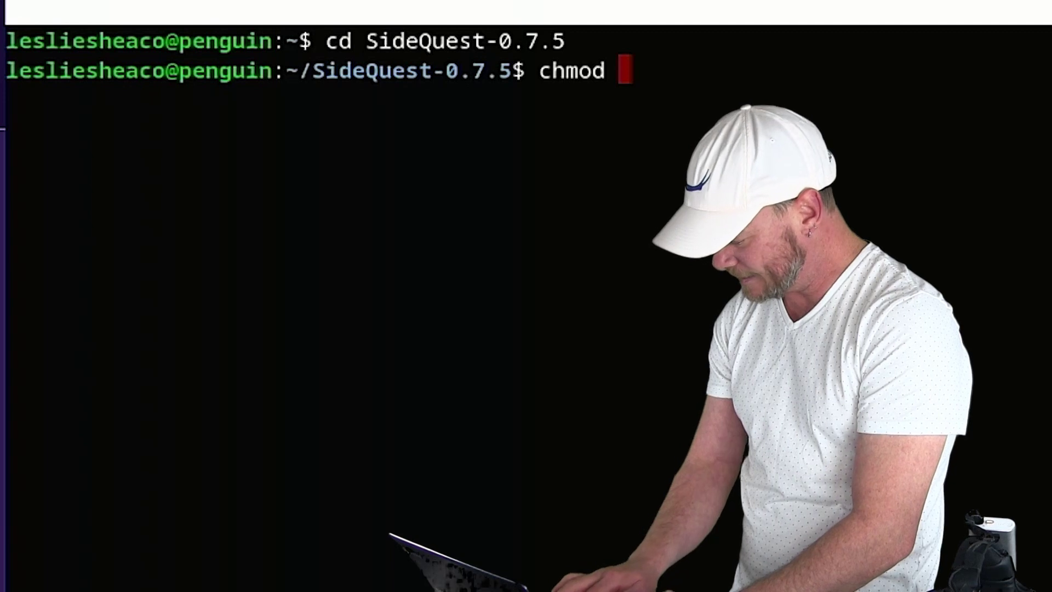
{"action": "type", "text": " u+"}
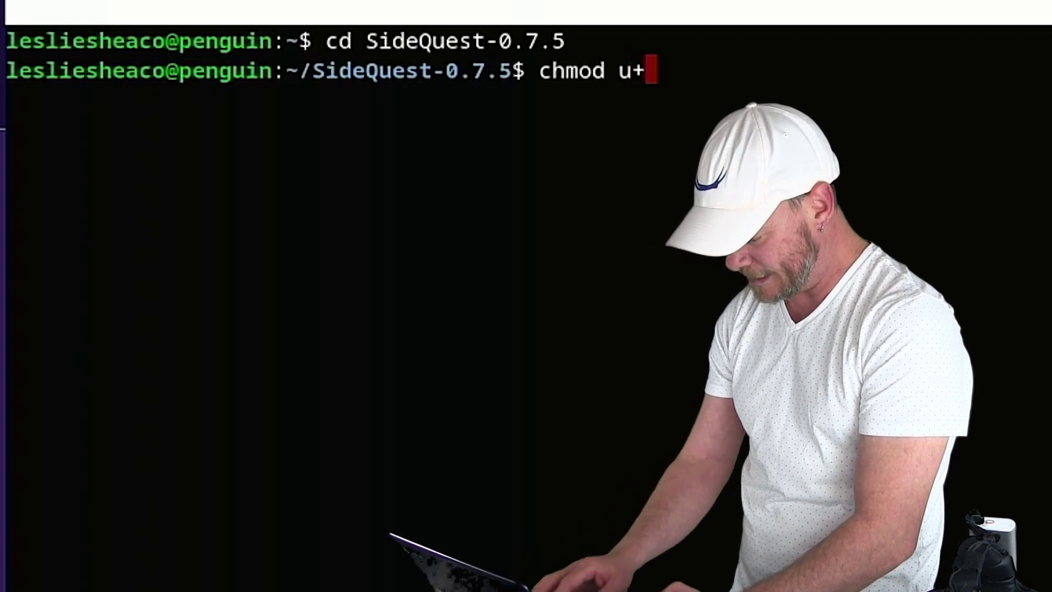
{"action": "type", "text": "x"}
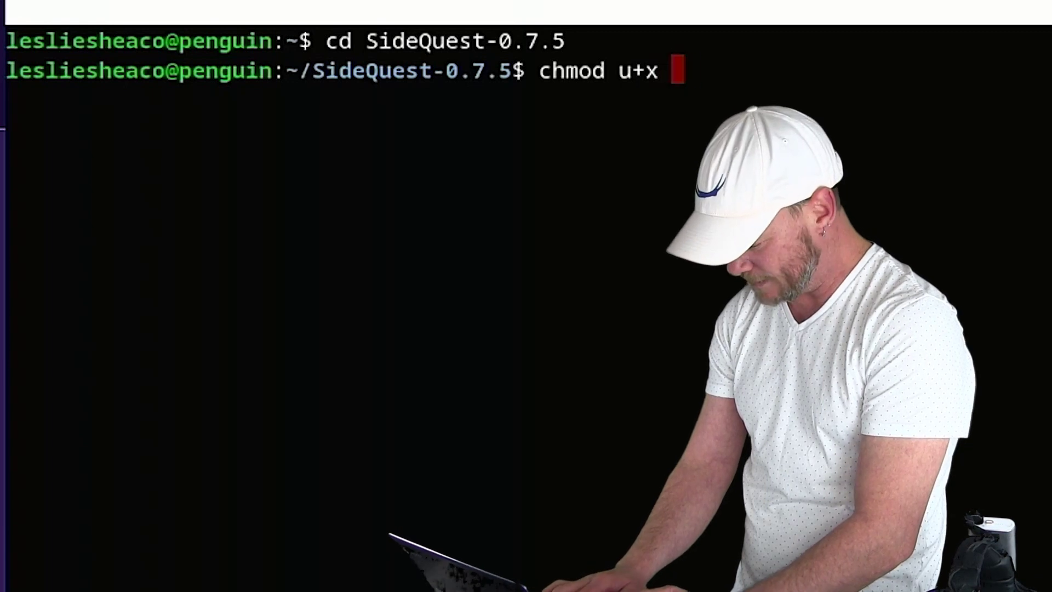
{"action": "type", "text": " sidequest"}
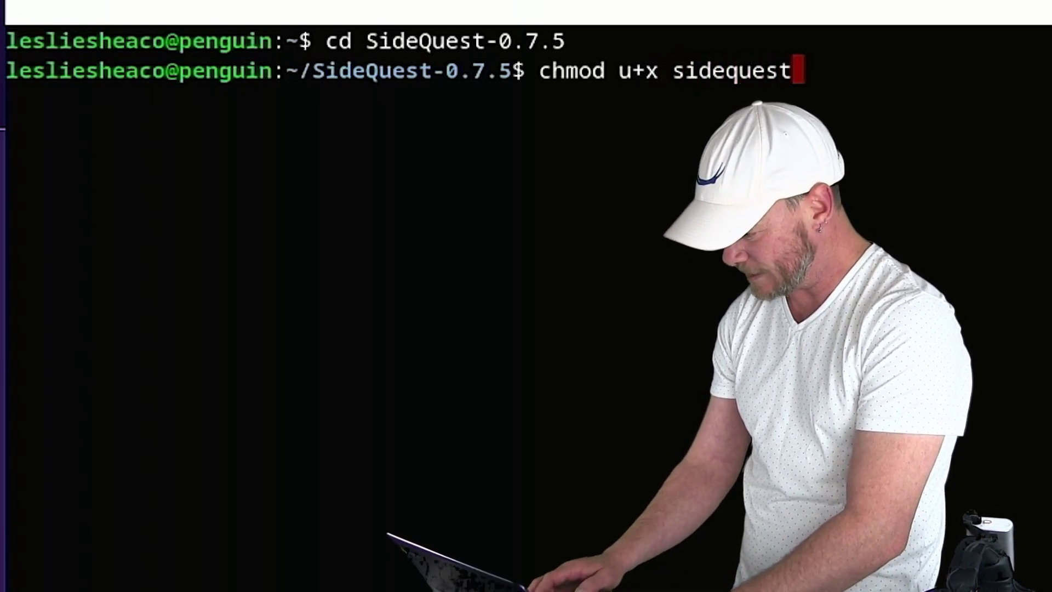
{"action": "key", "text": "Return"}
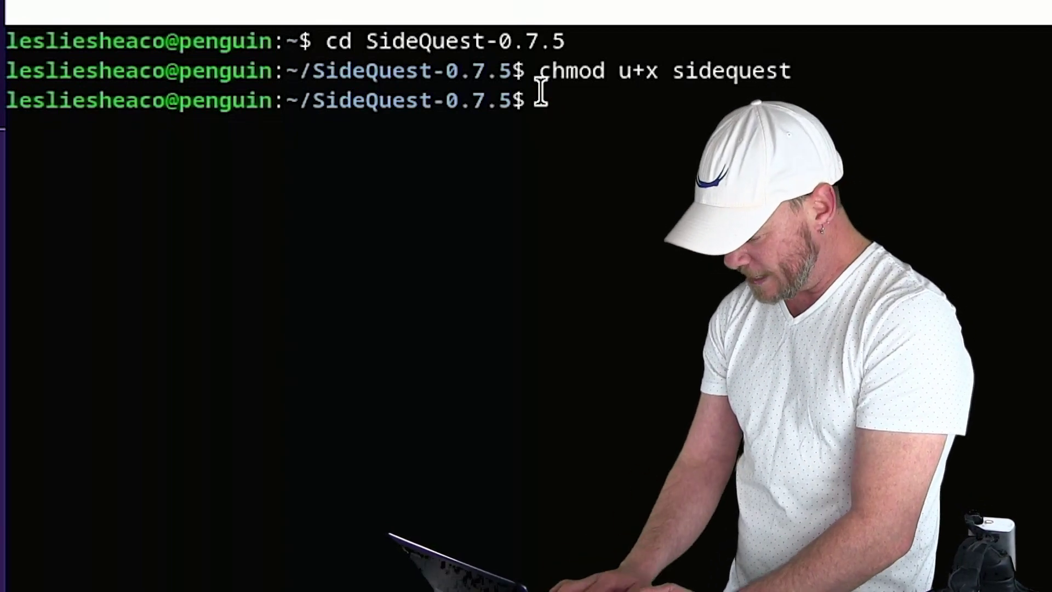
{"action": "type", "text": "sudo "}
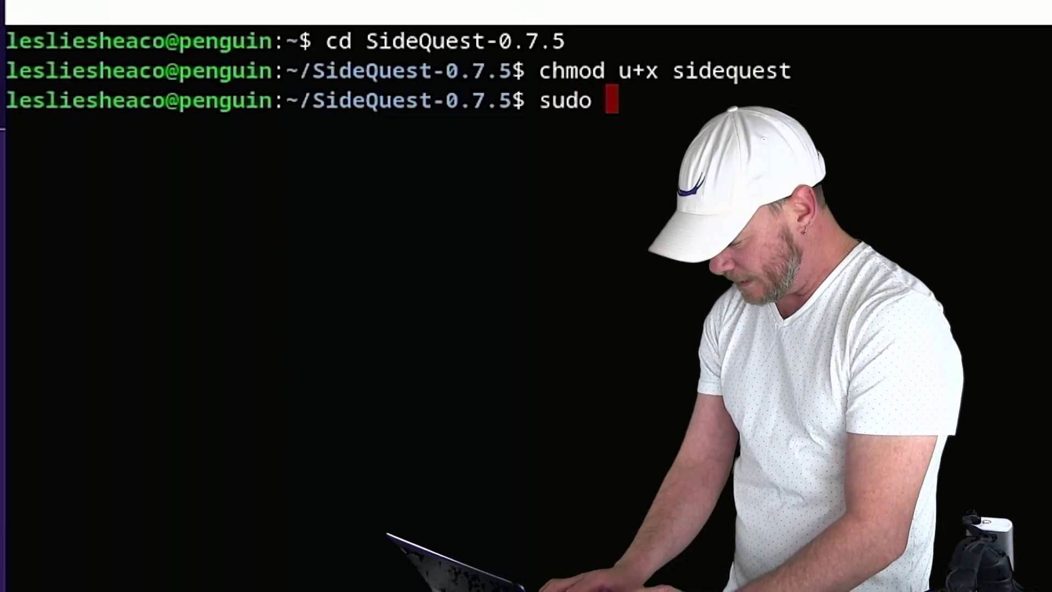
{"action": "type", "text": " apt-get"}
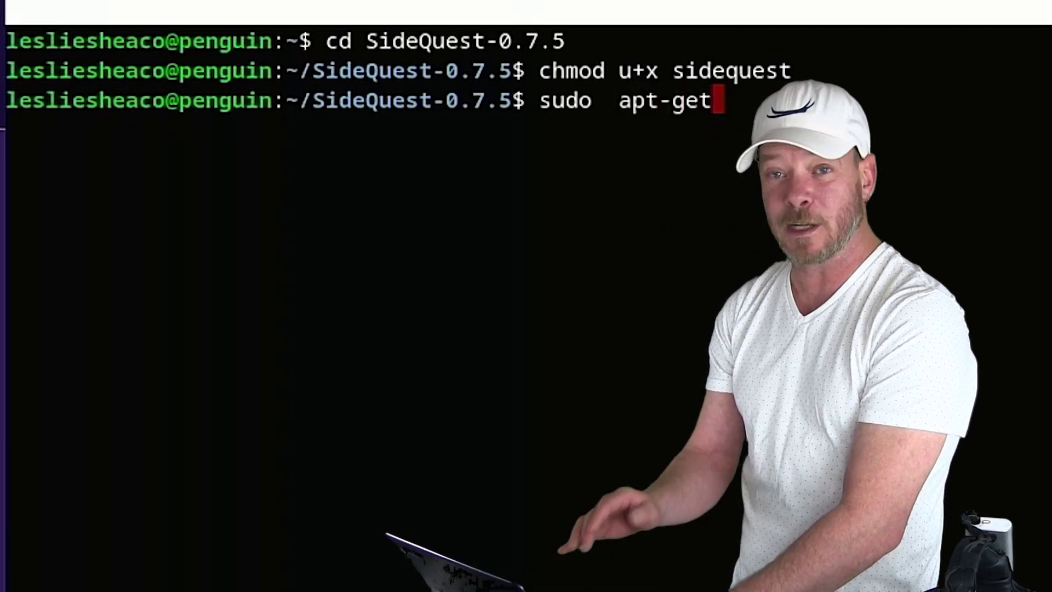
- Run sudo apt-get install libnss3, which reports libnss3 is already the newest version
{"action": "key", "text": "BackSpace"}
{"action": "key", "text": "BackSpace"}
{"action": "key", "text": "BackSpace"}
{"action": "key", "text": "BackSpace"}
{"action": "key", "text": "BackSpace"}
{"action": "key", "text": "BackSpace"}
{"action": "key", "text": "BackSpace"}
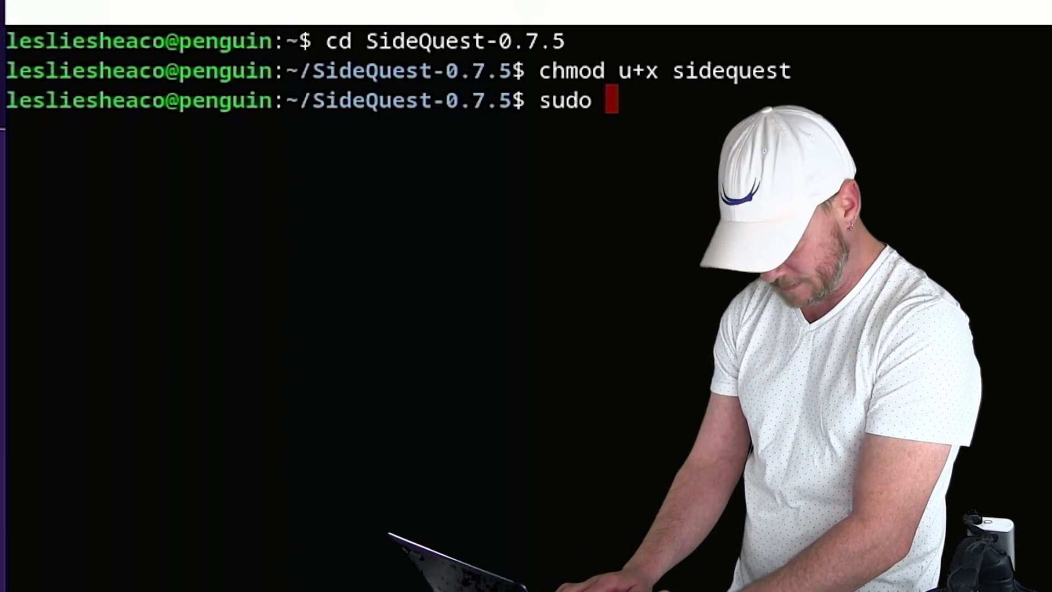
{"action": "type", "text": "apt-get install lib"}
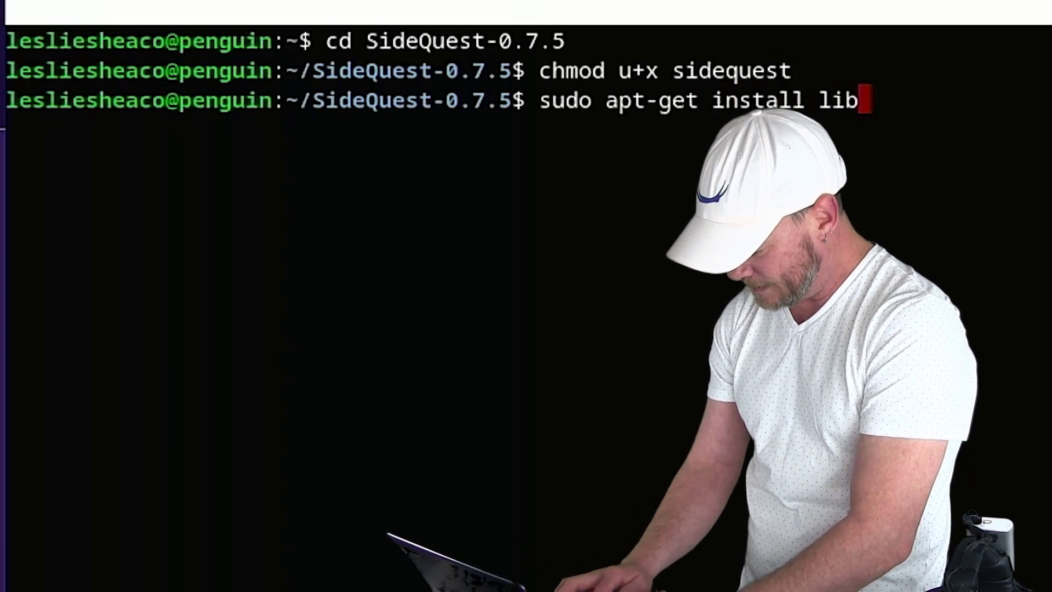
{"action": "type", "text": "nss"}
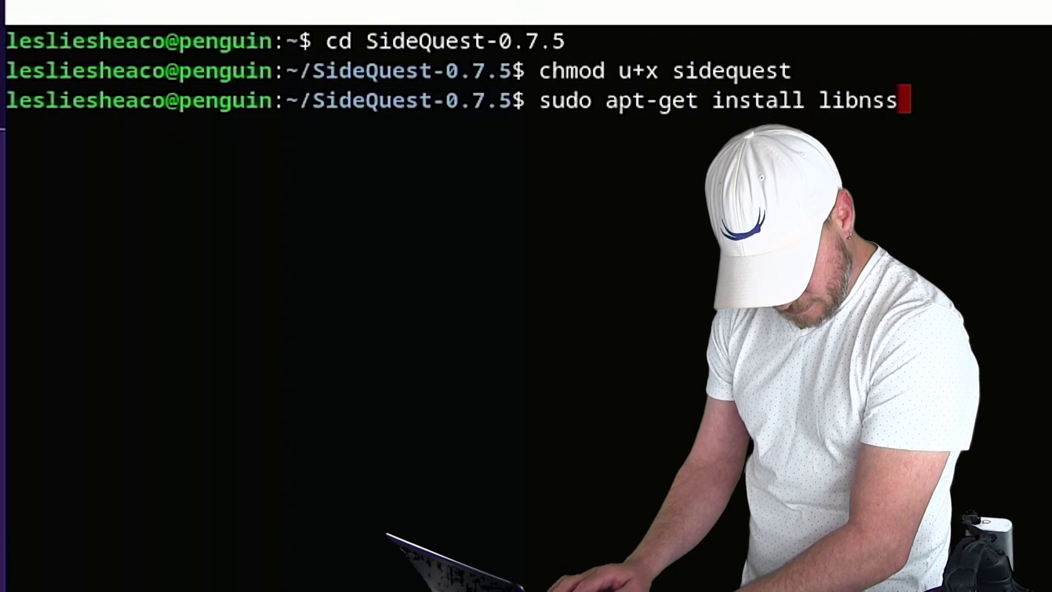
{"action": "type", "text": "3"}
{"action": "key", "text": "Return"}
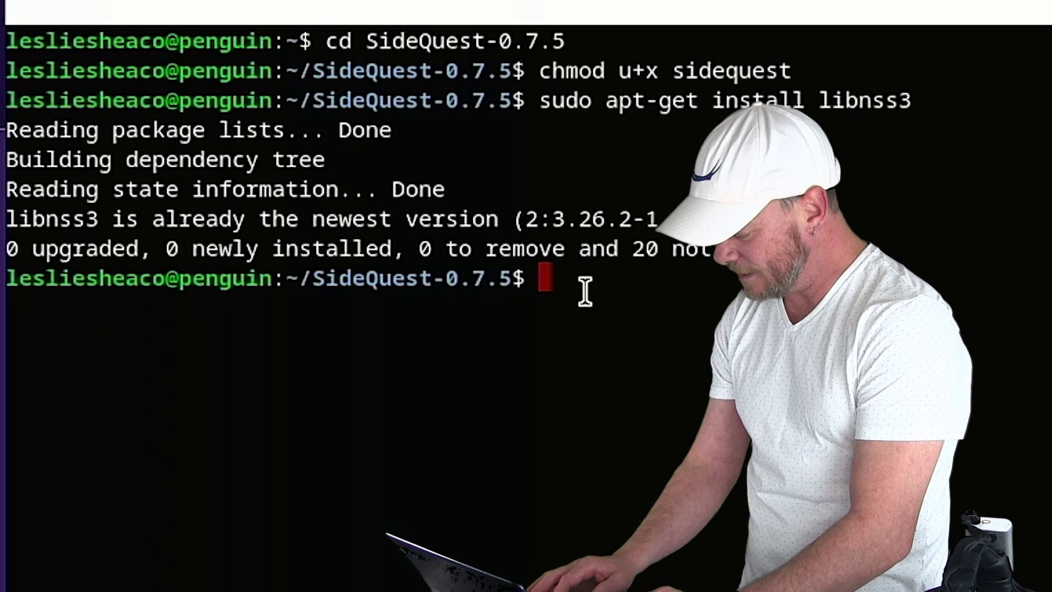
- Run ./sidequest to open SideQuest v0.7.5 on its Featured page
{"action": "type", "text": "."}
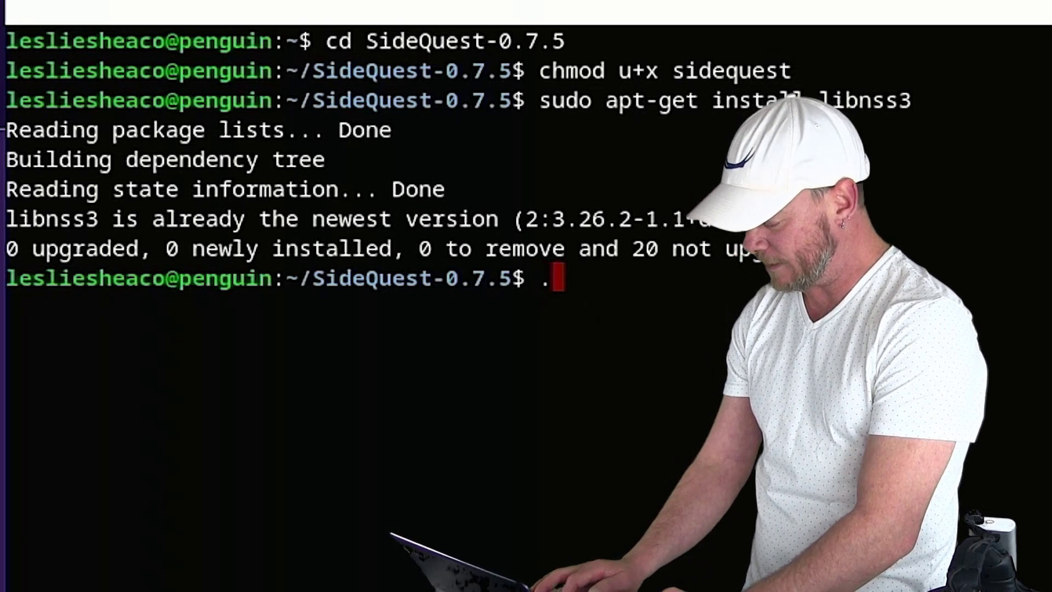
{"action": "type", "text": "/sidequest"}
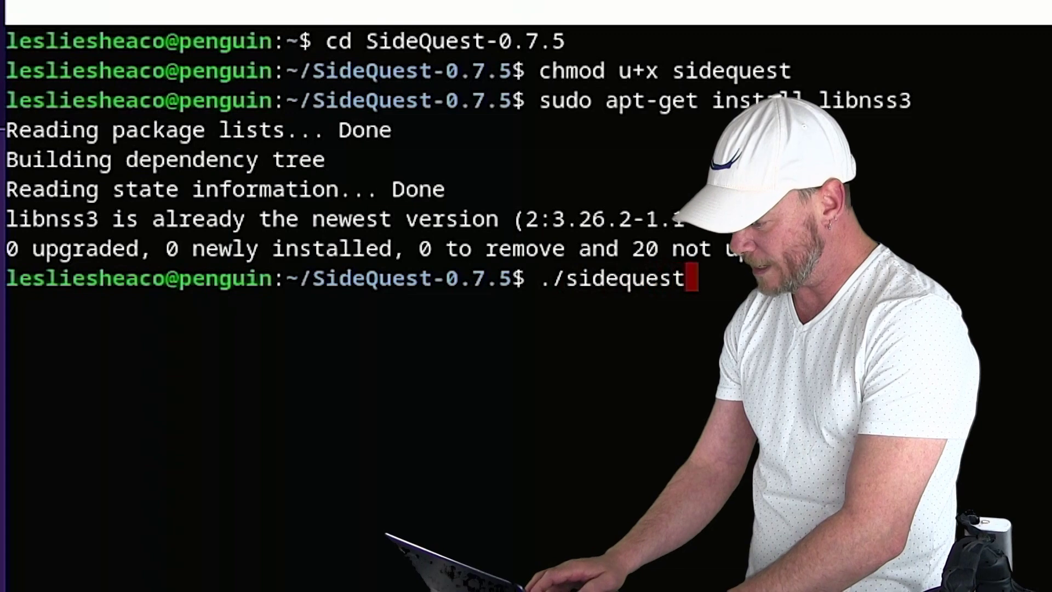
{"action": "key", "text": "Return"}
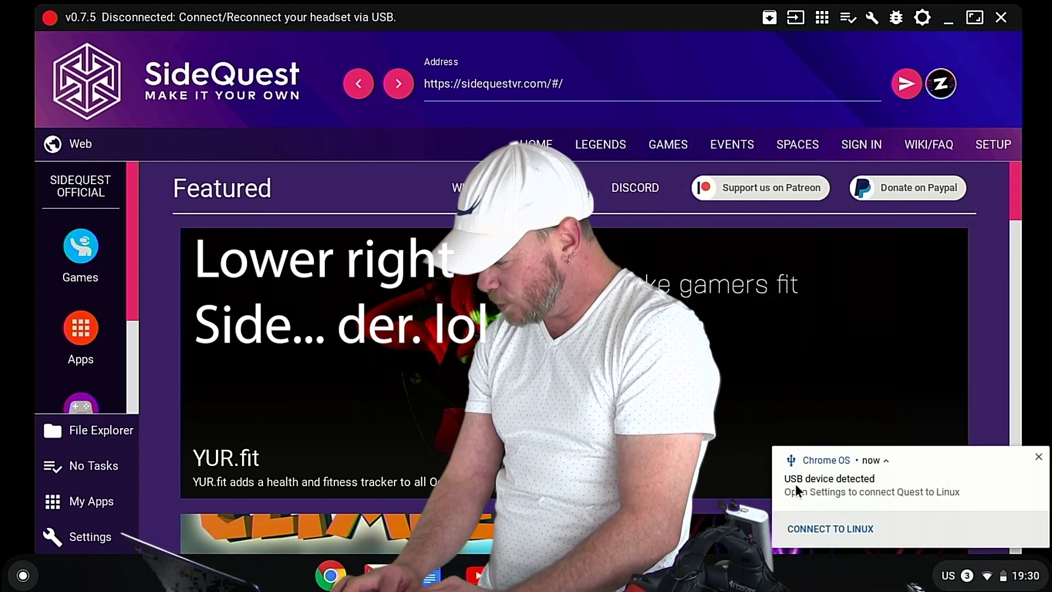
- Connect the detected Quest headset to Linux from the USB device notification
{"action": "left_click", "coordinate": [817, 527]}
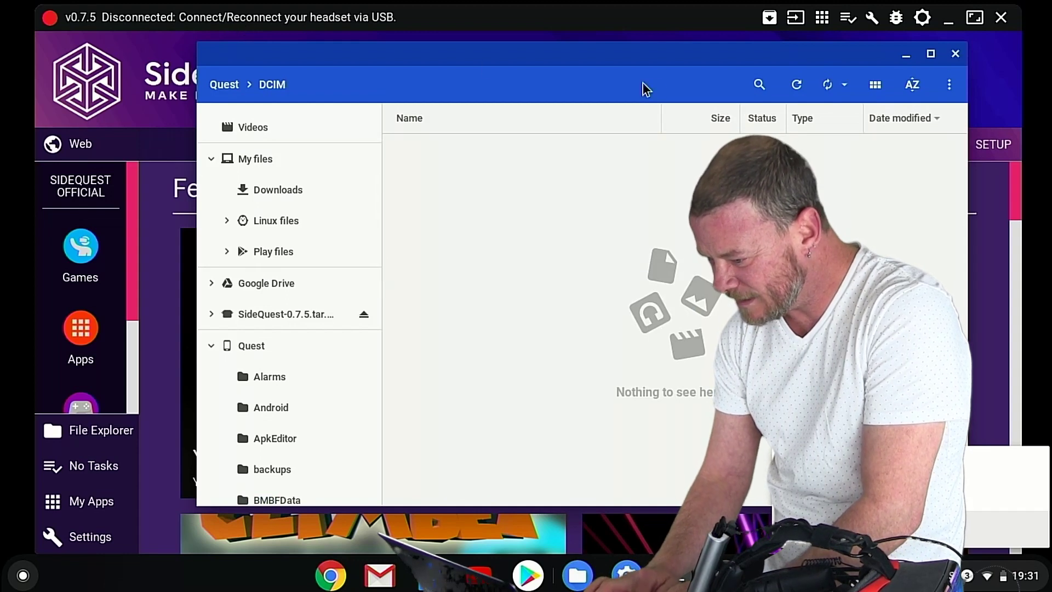
- Close the Files window showing the Quest's DCIM storage to return to SideQuest's Featured page
{"action": "left_click", "coordinate": [956, 54]}
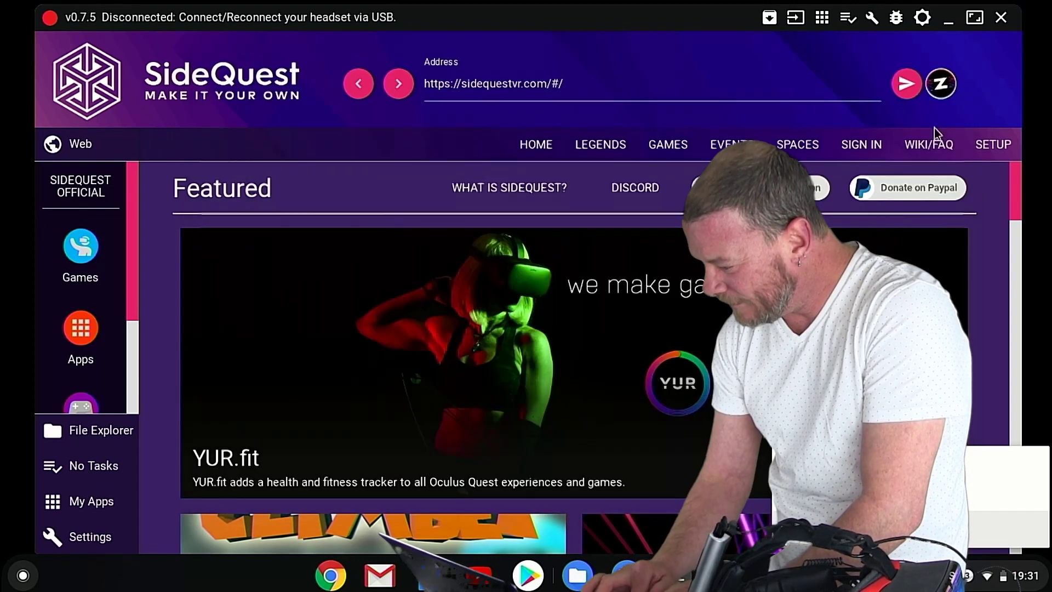